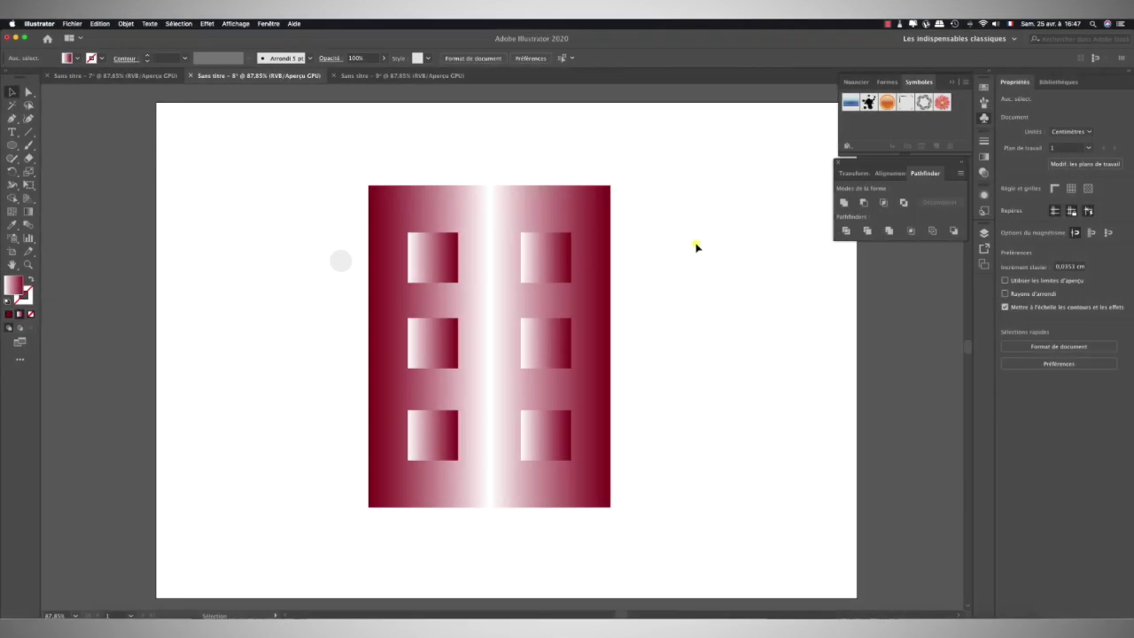
- Select the door's gradient background, then clear the selection
left_click(393, 312)
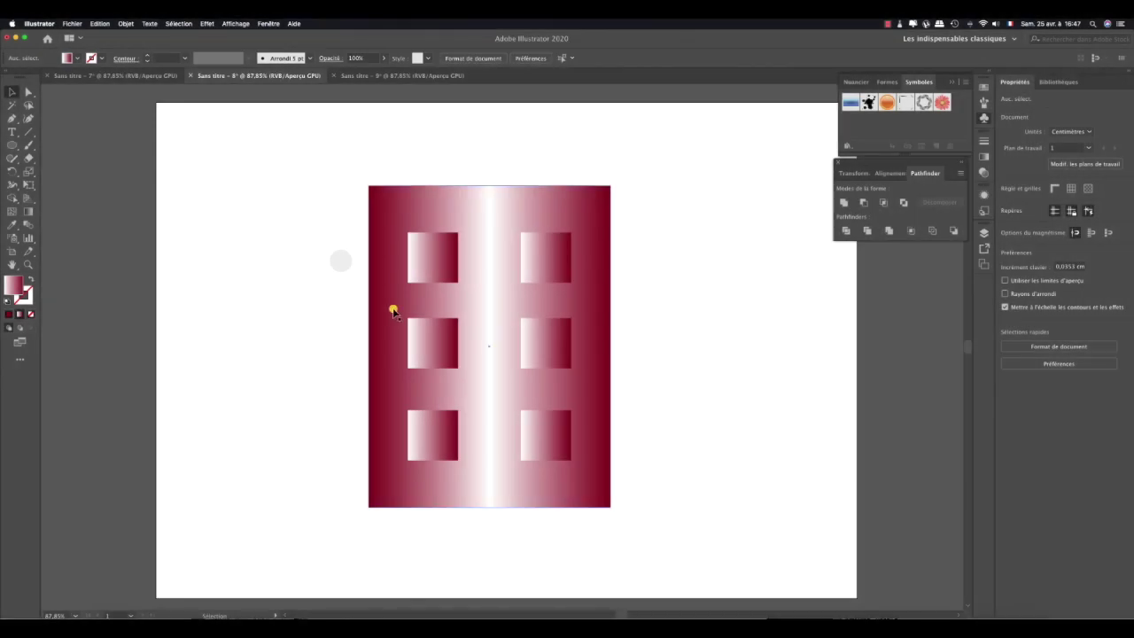
key("ctrl+shift+a")
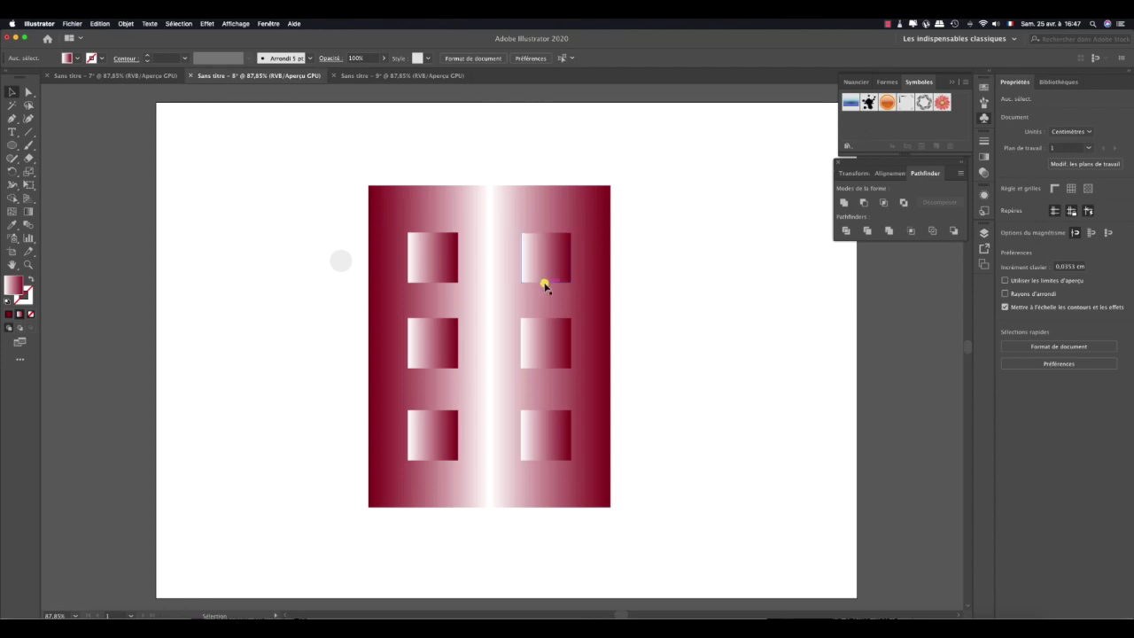
left_click(482, 305)
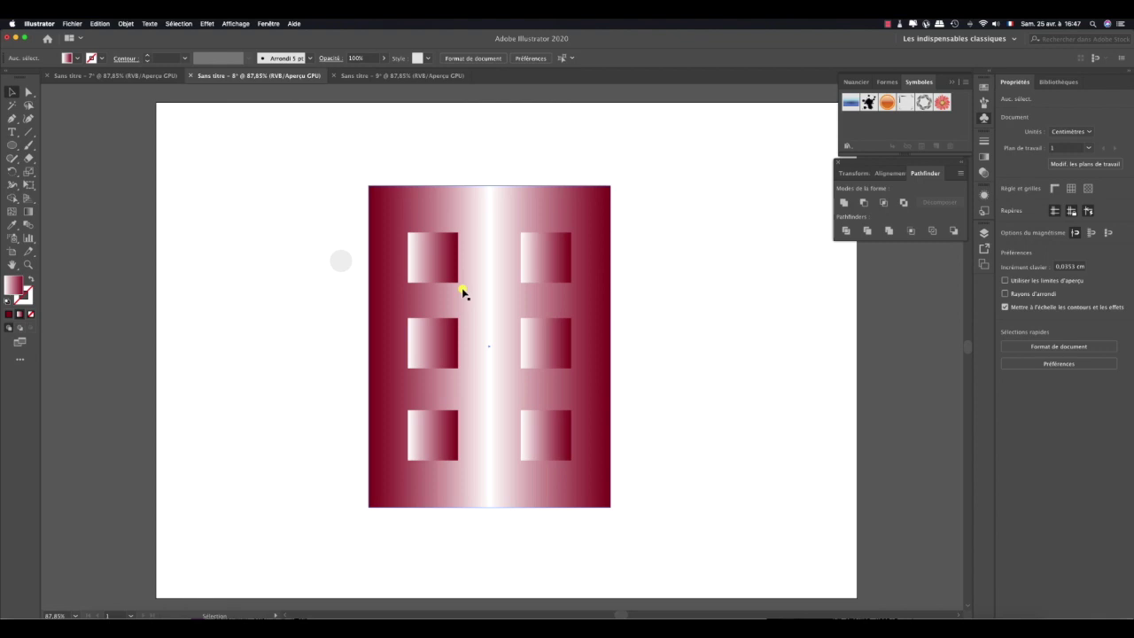
key("ctrl+shift+a")
- Select all six square panels on the door together
left_click(428, 274)
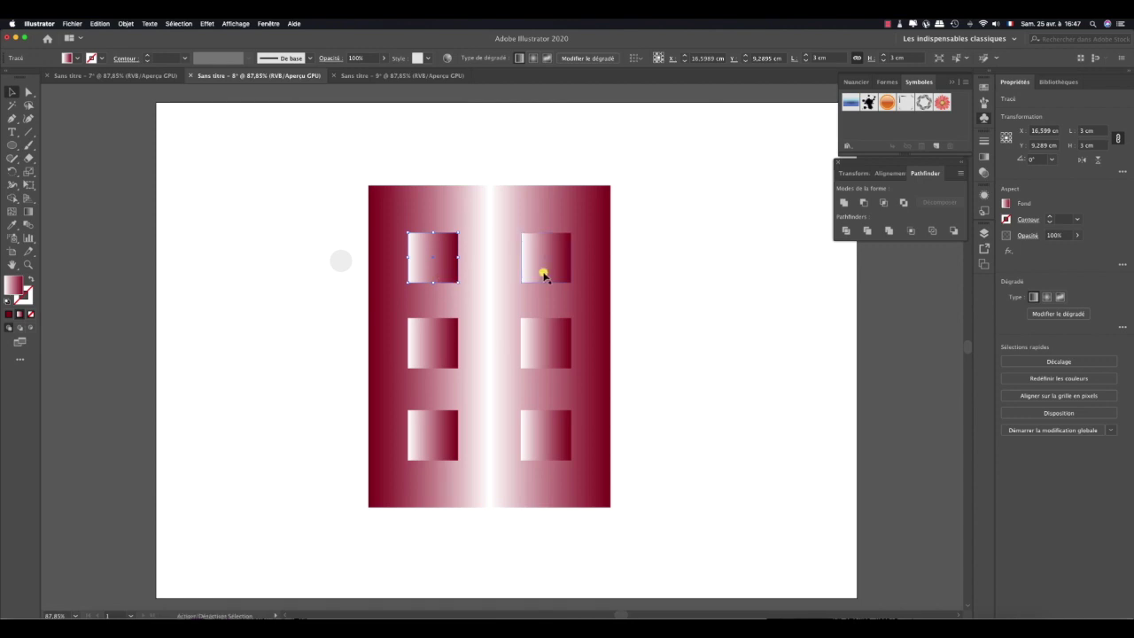
left_click(545, 274, "shift")
left_click(442, 334, "shift")
left_click(539, 352, "shift")
left_click(438, 436, "shift")
left_click(563, 448, "shift")
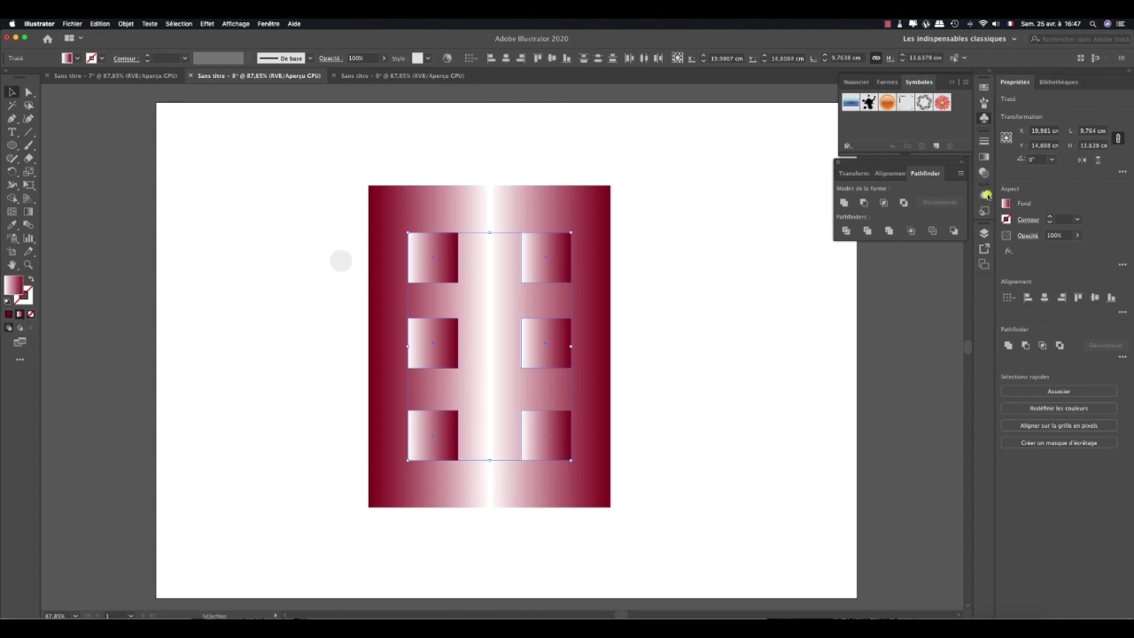
- Make the panels' gradient white-to-orange by setting its dark end to an orange swatch, then deselect
left_click(983, 157)
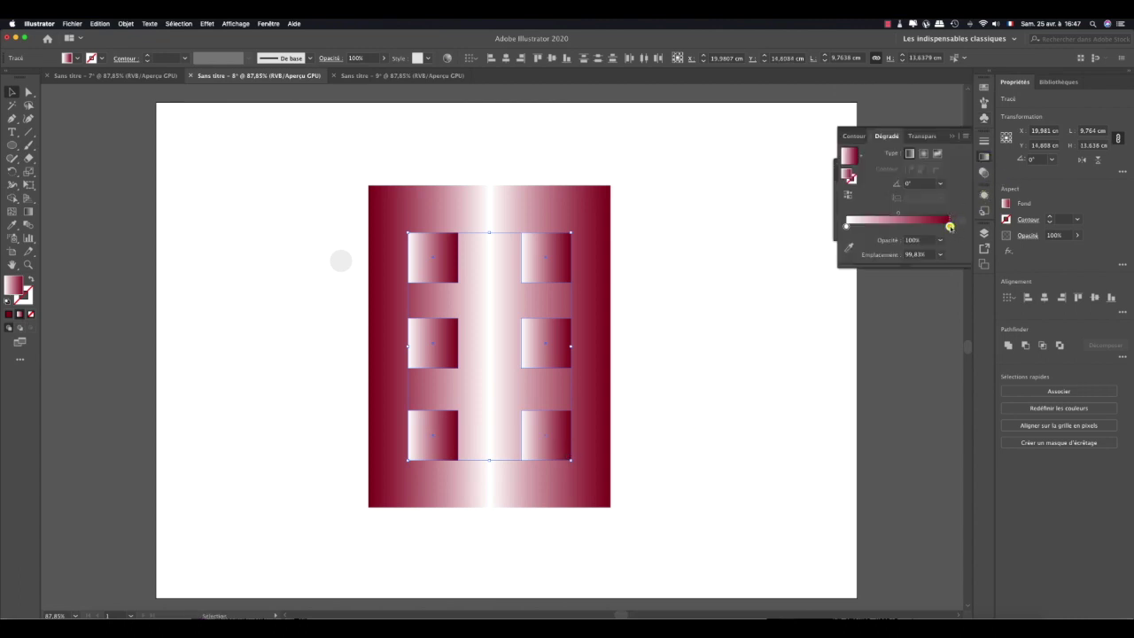
double_click(949, 227)
left_click(892, 261)
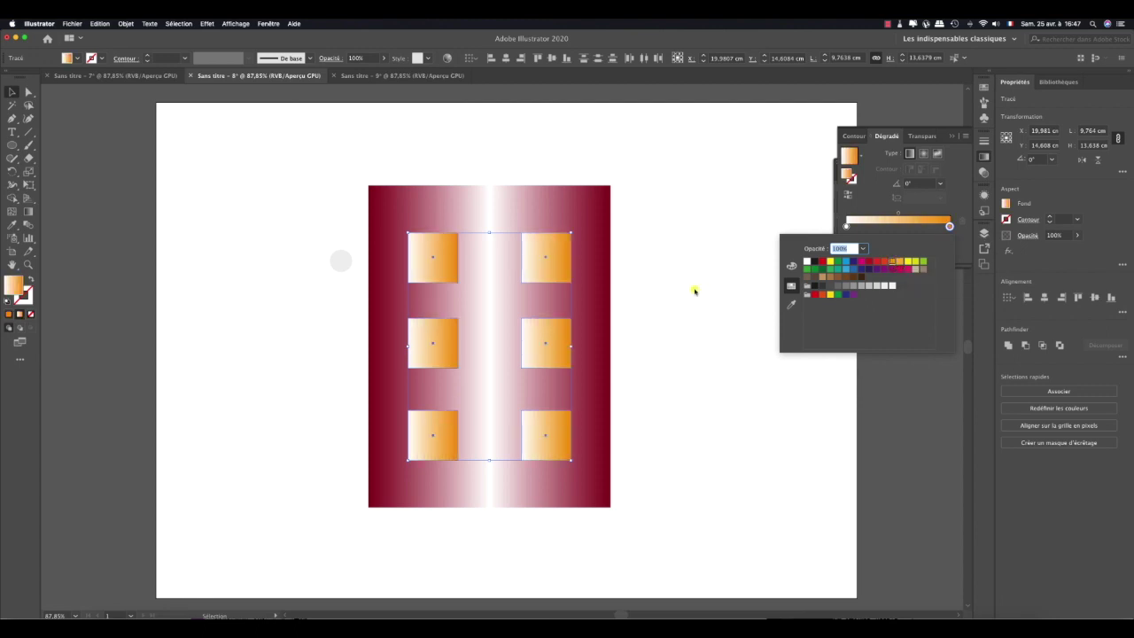
left_click(694, 291)
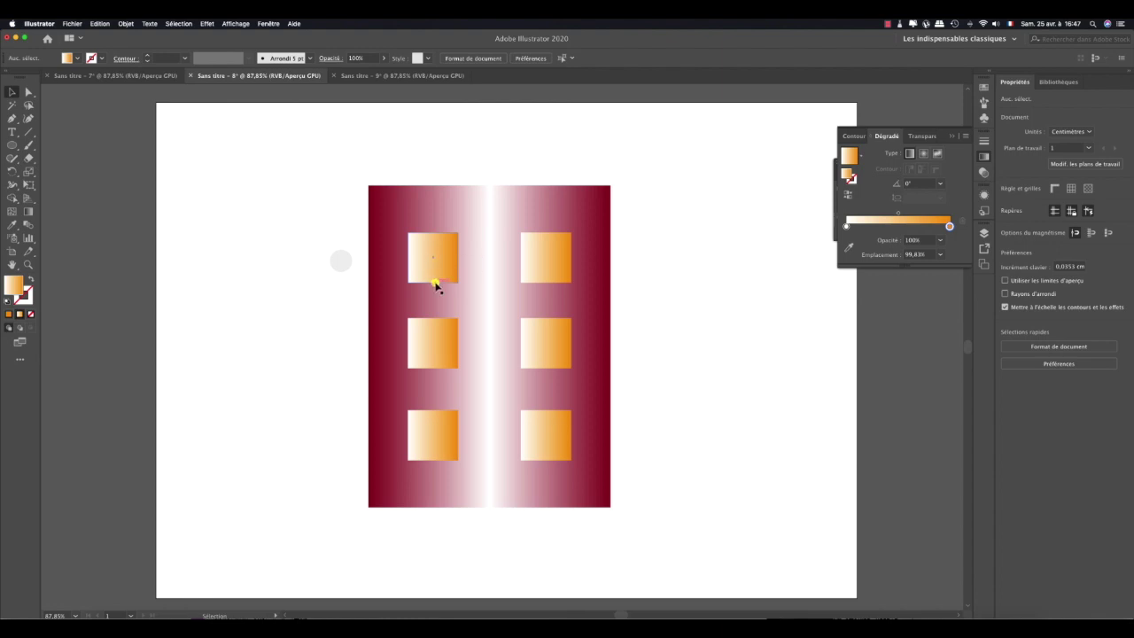
- Centre the grey circle on the top-left panel and subtract it with Pathfinder Minus Front
left_click(340, 262)
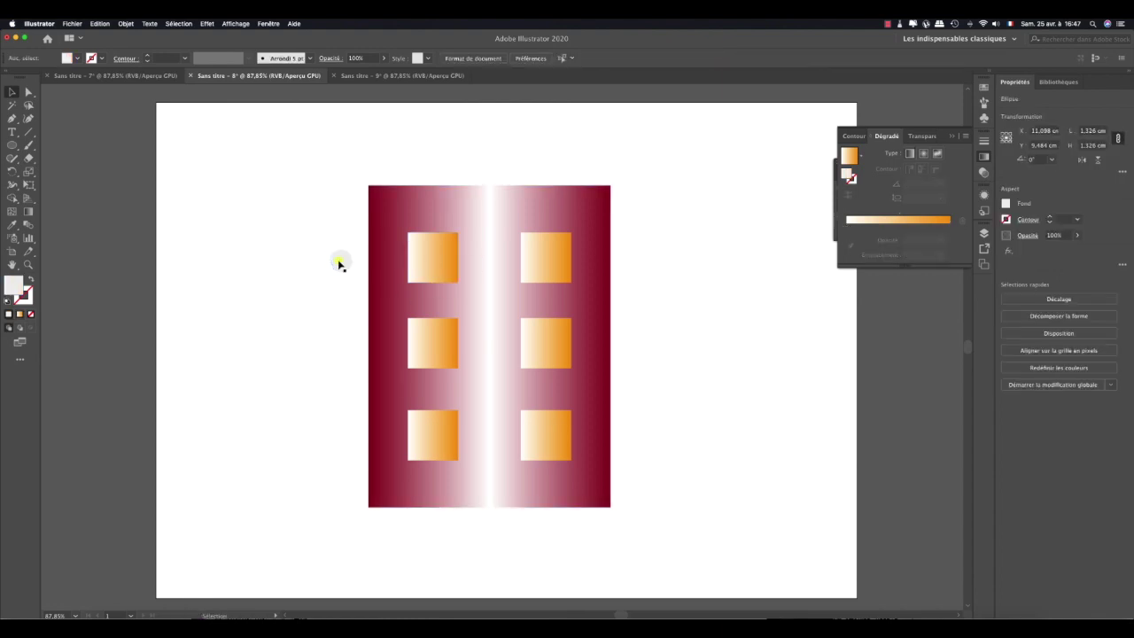
left_click_drag(340, 262, 435, 258)
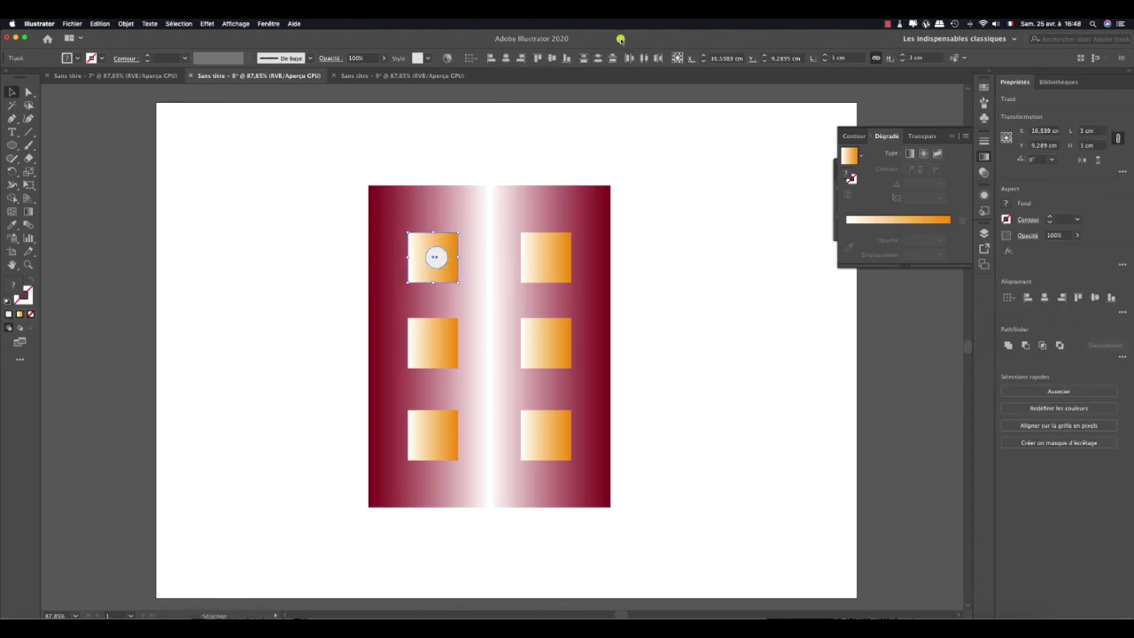
left_click(415, 241)
left_click(506, 58)
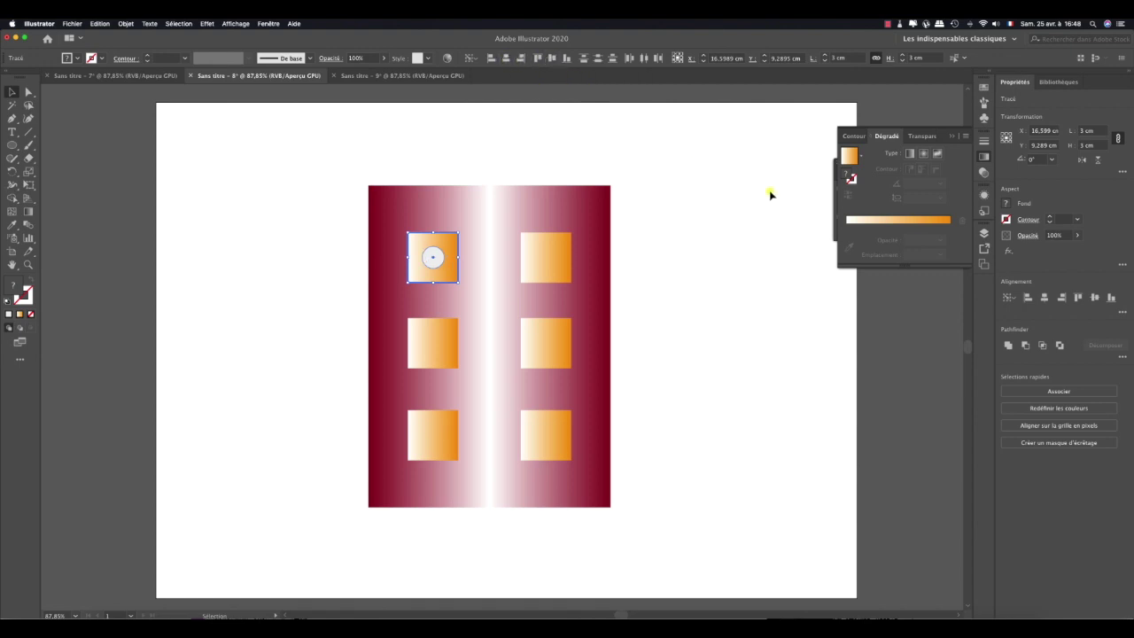
left_click(834, 198)
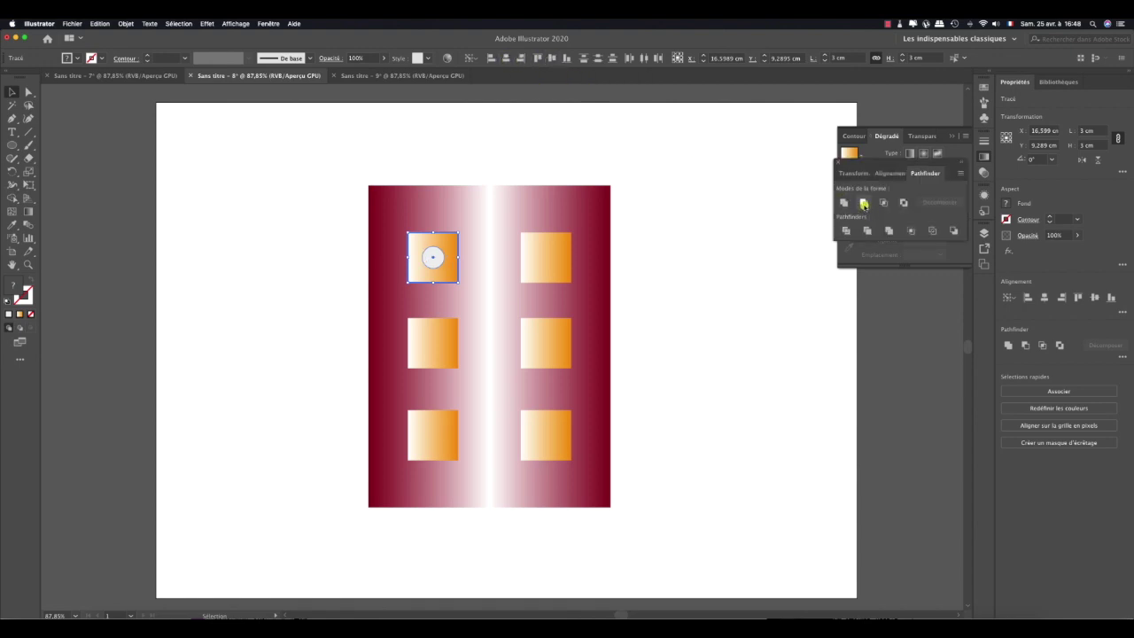
left_click(864, 203)
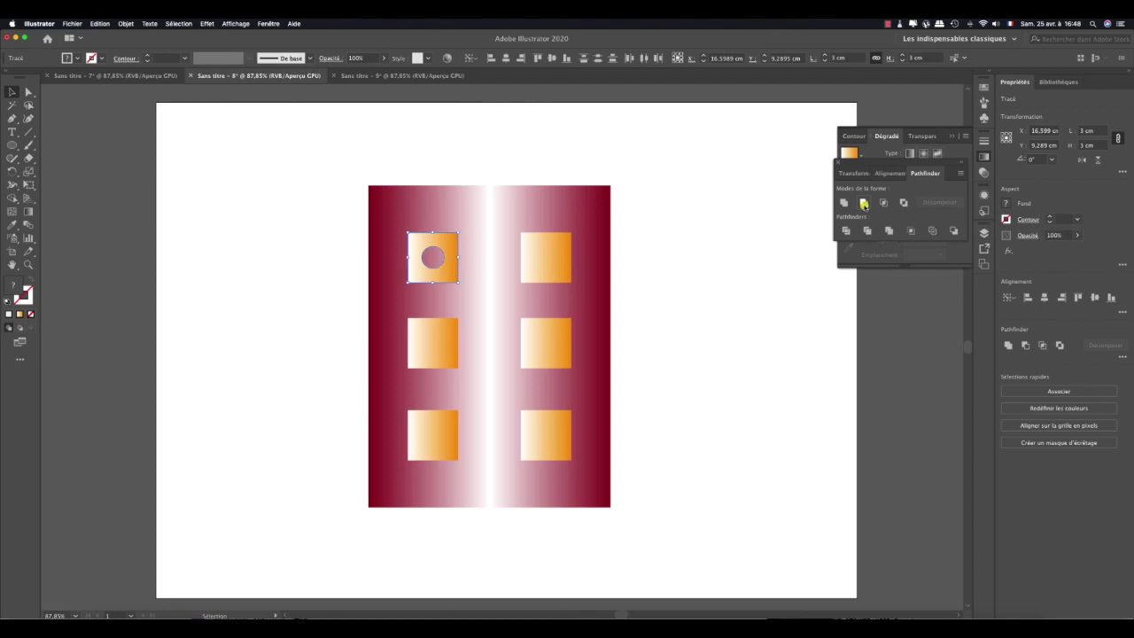
left_click(634, 257)
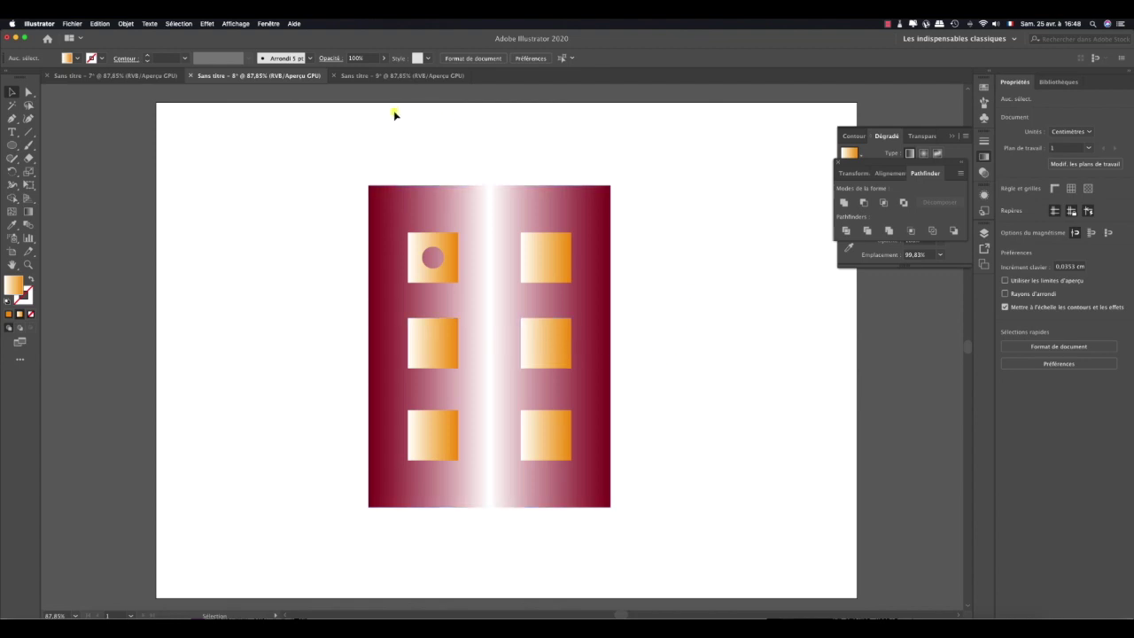
- In the single-square document, select the small gradient square
left_click(364, 76)
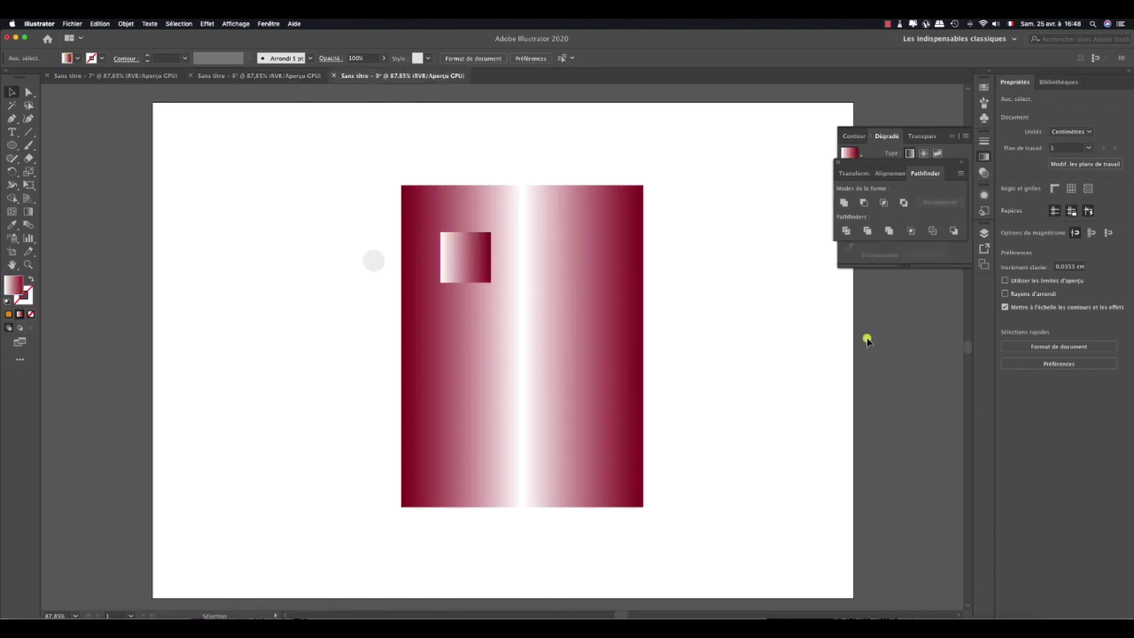
left_click_drag(373, 262, 374, 265)
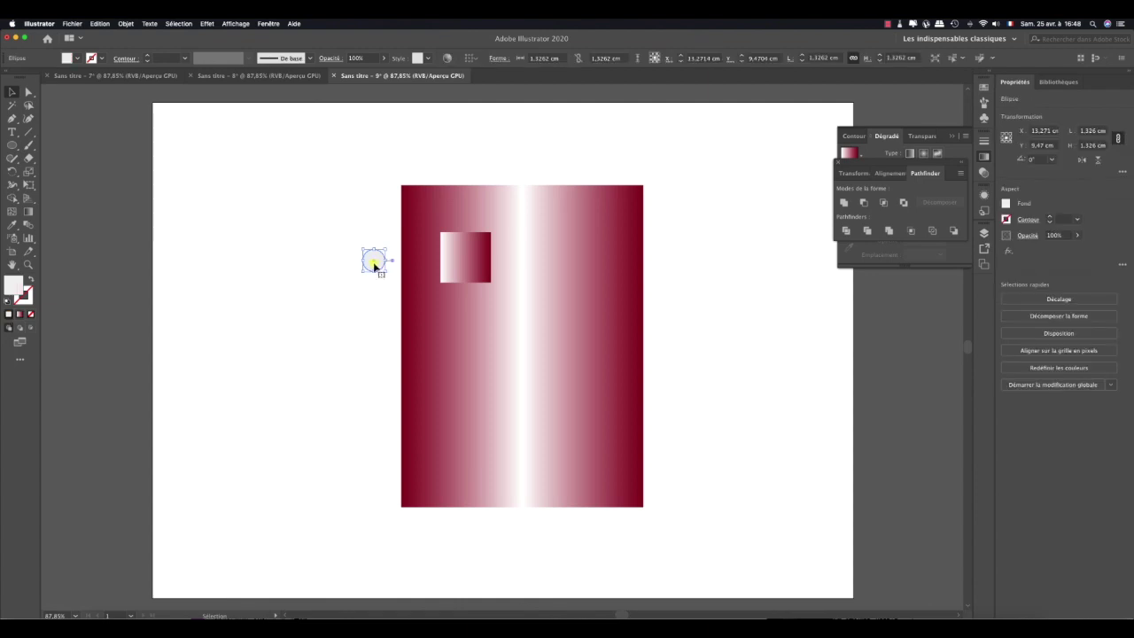
left_click(383, 384)
left_click(465, 258)
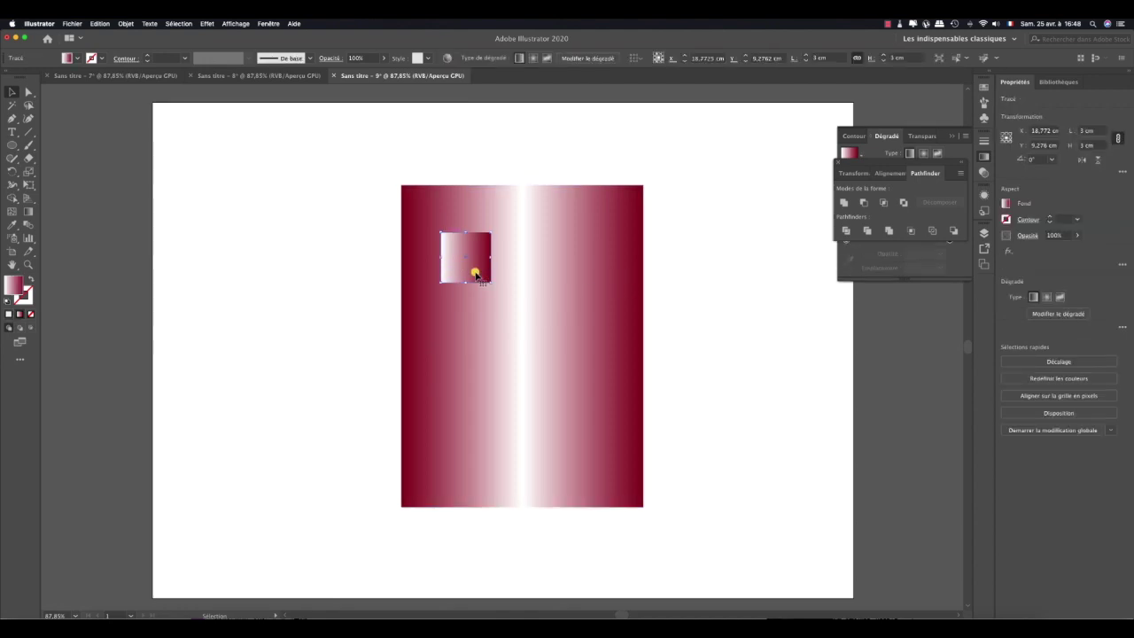
- Save the square as a new symbol with export type Graphique
left_click(983, 117)
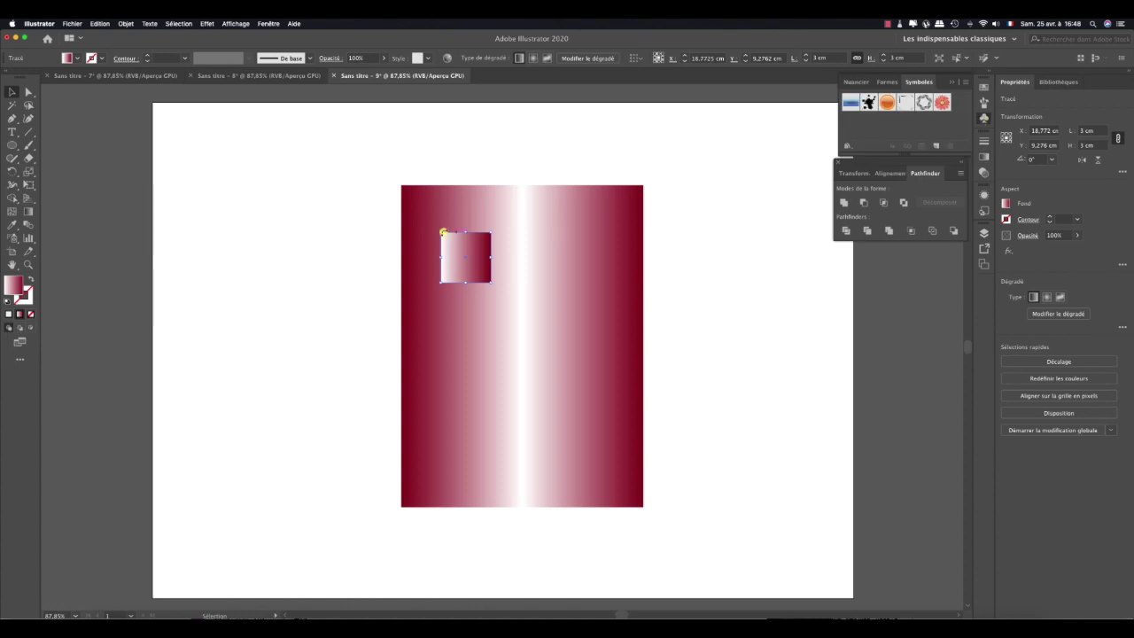
left_click_drag(824, 133, 861, 128)
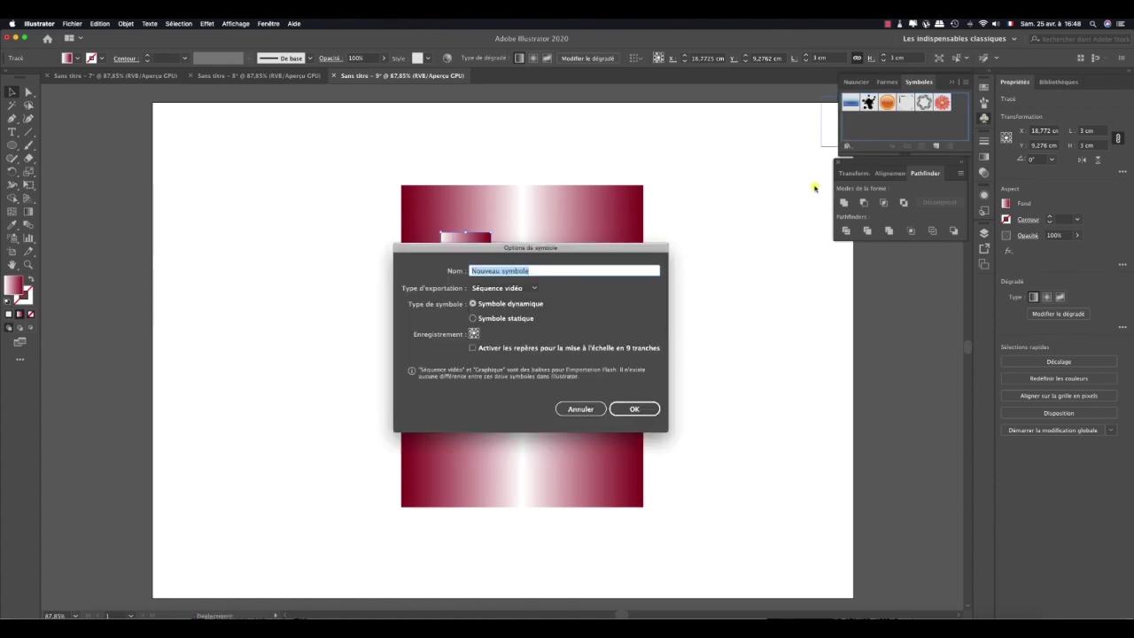
left_click(502, 288)
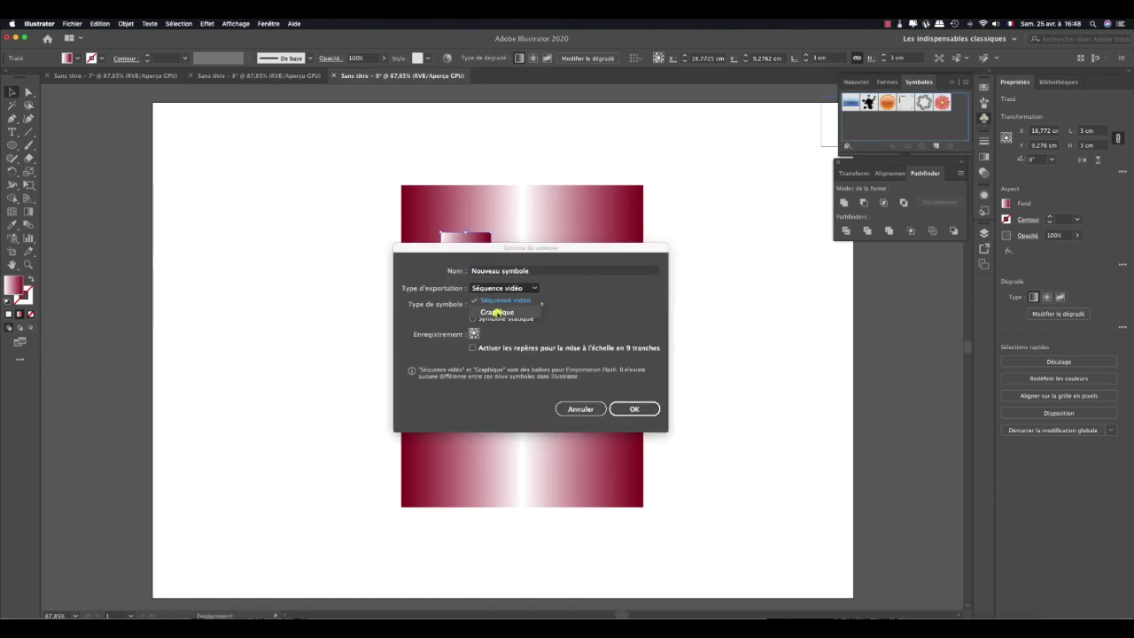
left_click(497, 312)
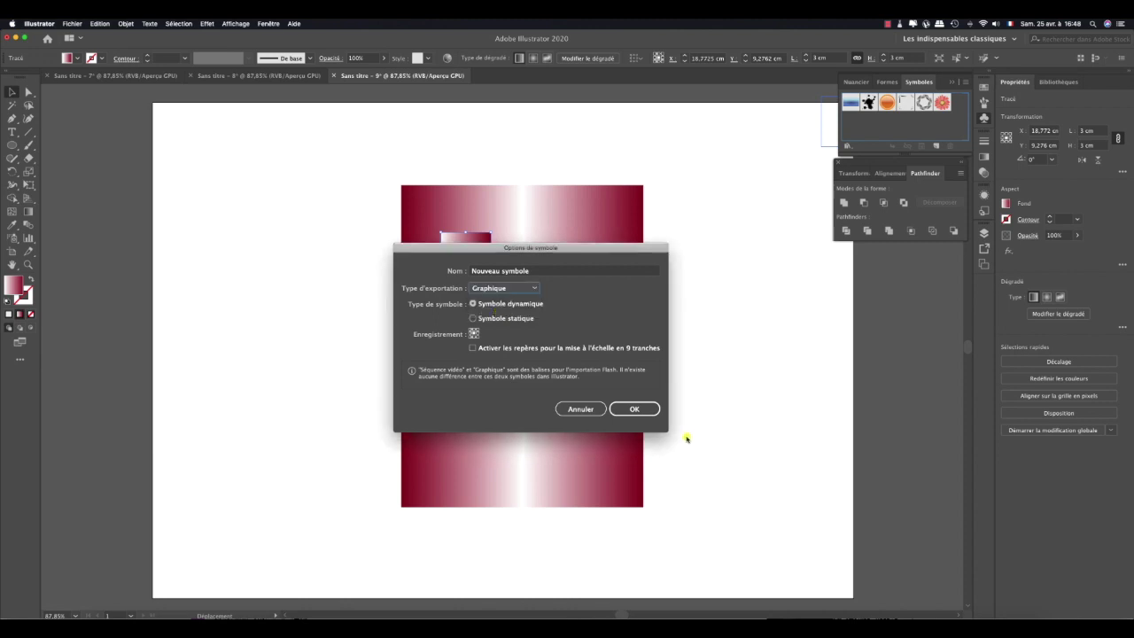
left_click(632, 409)
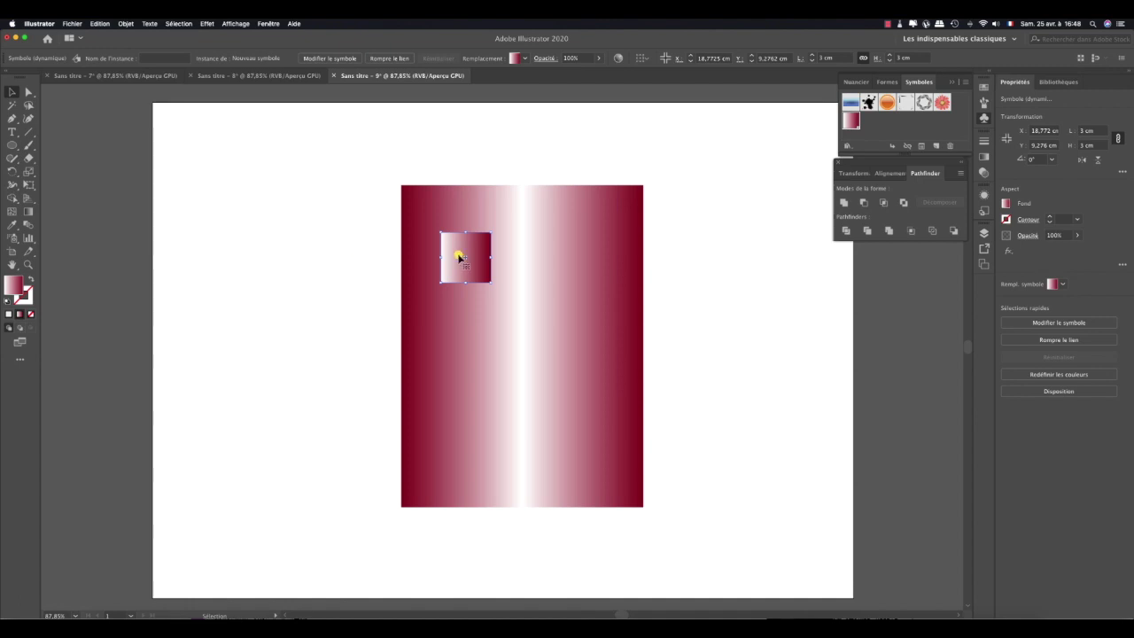
- Duplicate the square downward, then copy the column to the door's right half
left_click_drag(459, 257, 458, 429)
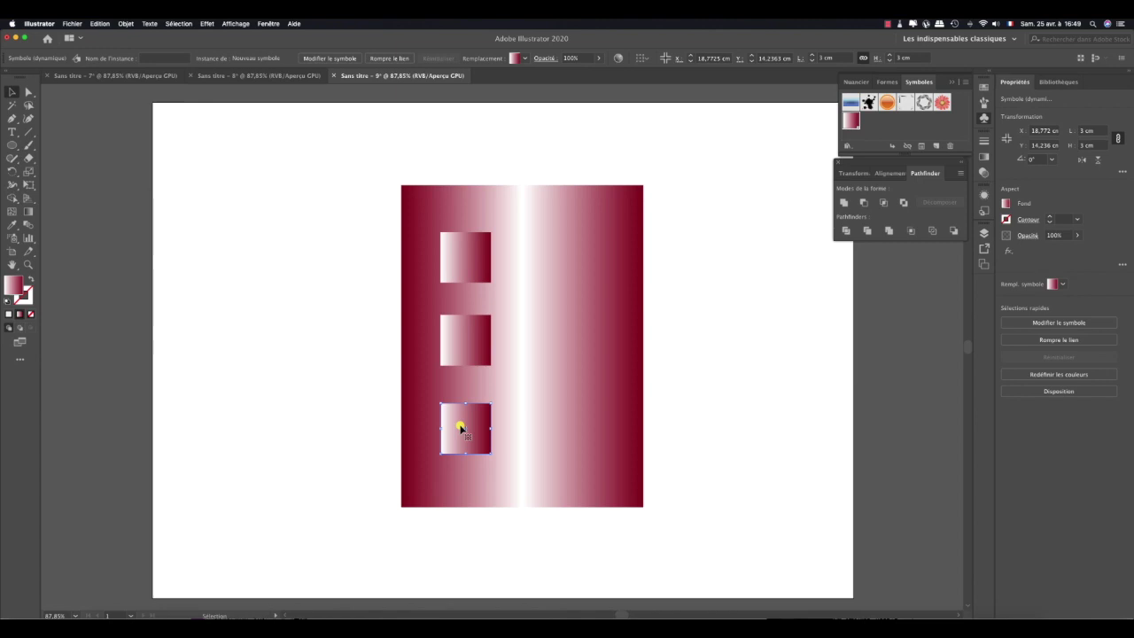
left_click(467, 257)
left_click(464, 338, "shift")
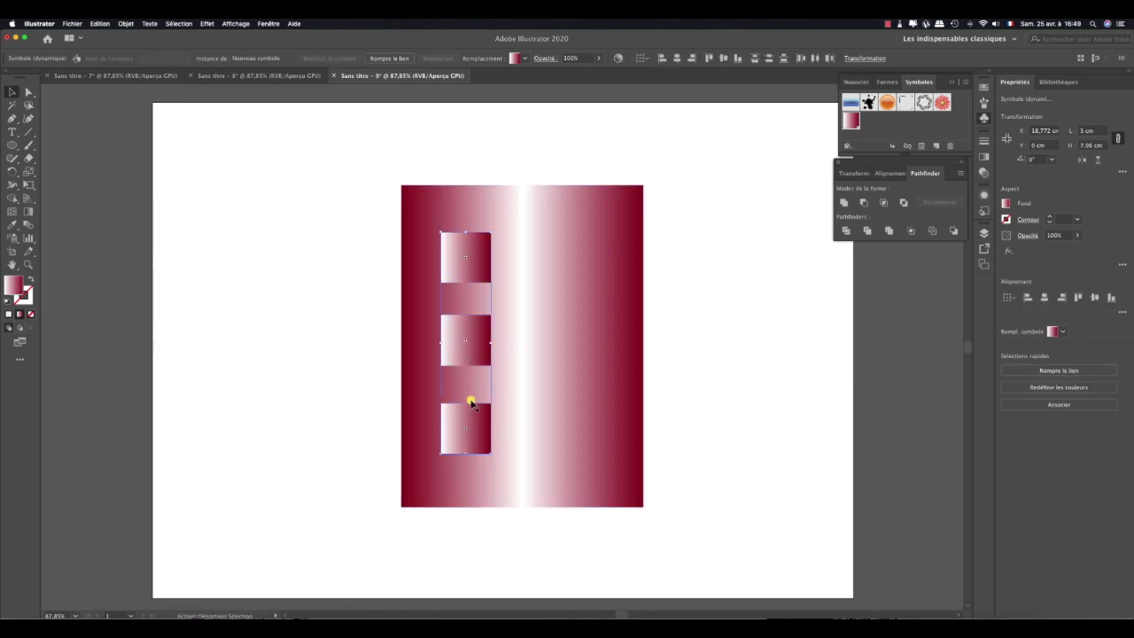
left_click(474, 303, "shift")
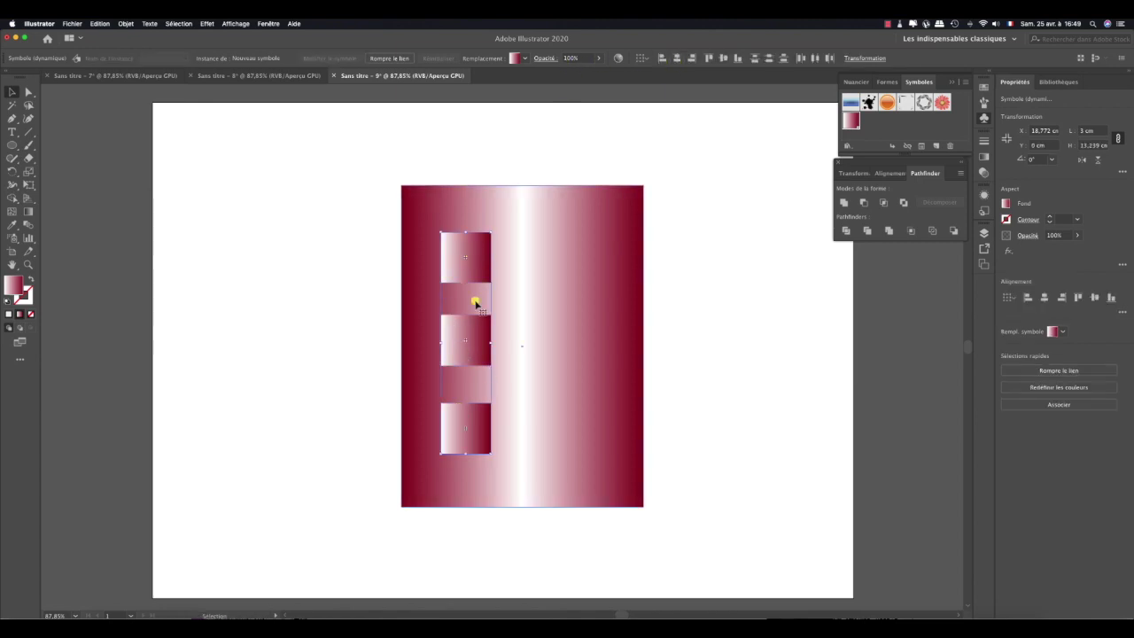
left_click_drag(453, 260, 572, 270)
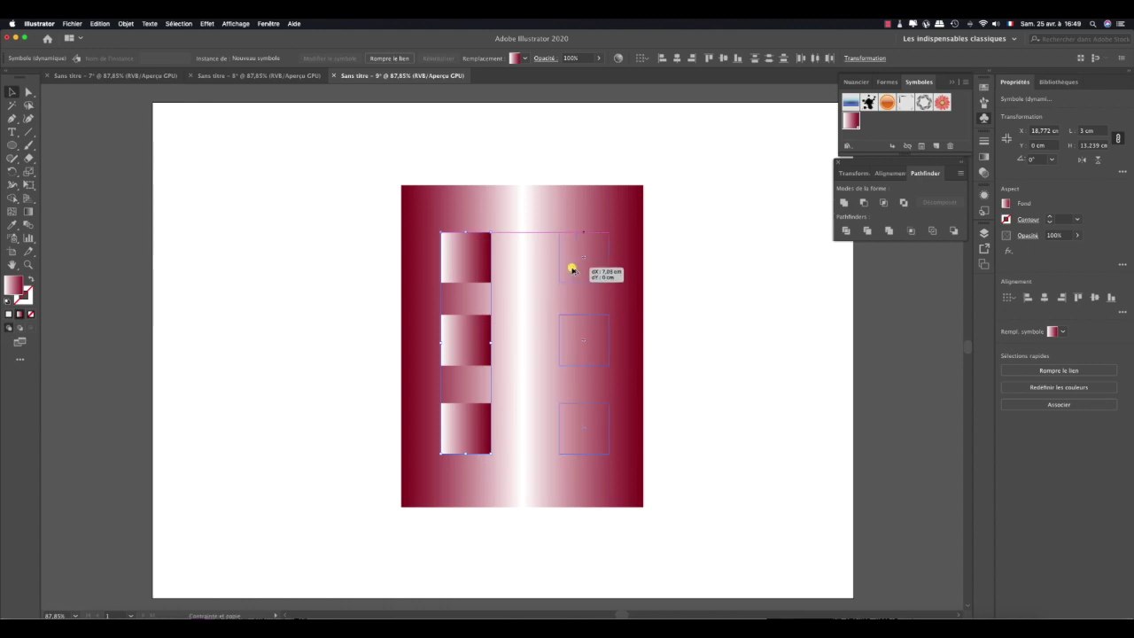
left_click(716, 368)
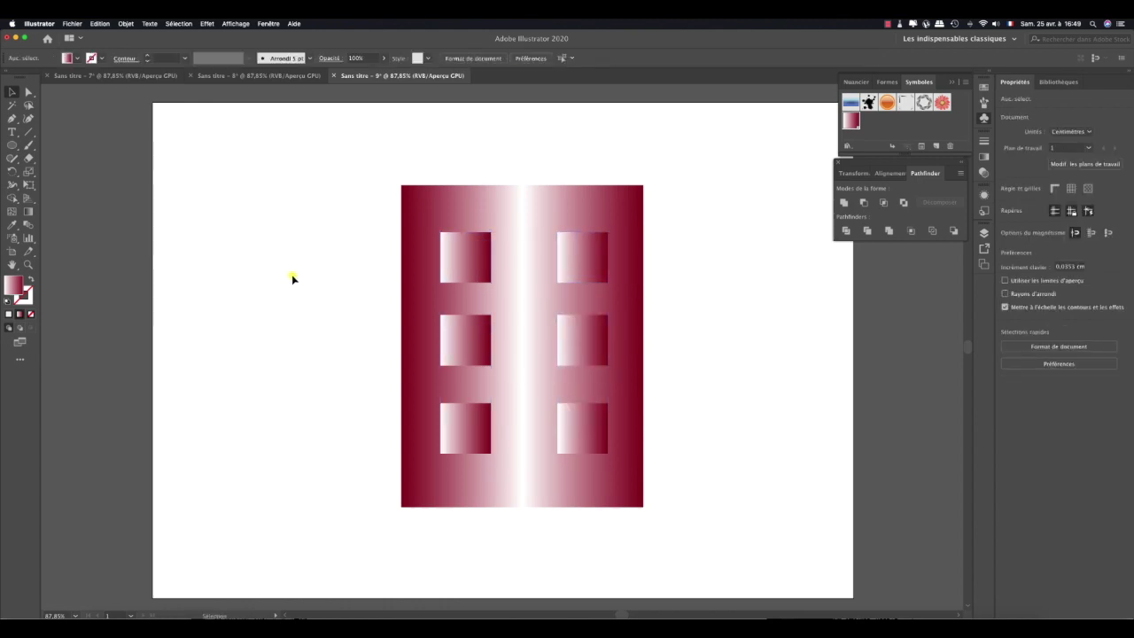
- Switch to Direct Selection, paste the circle, and select the top-left square panel
key("a")
key("ctrl+v")
left_click(270, 288)
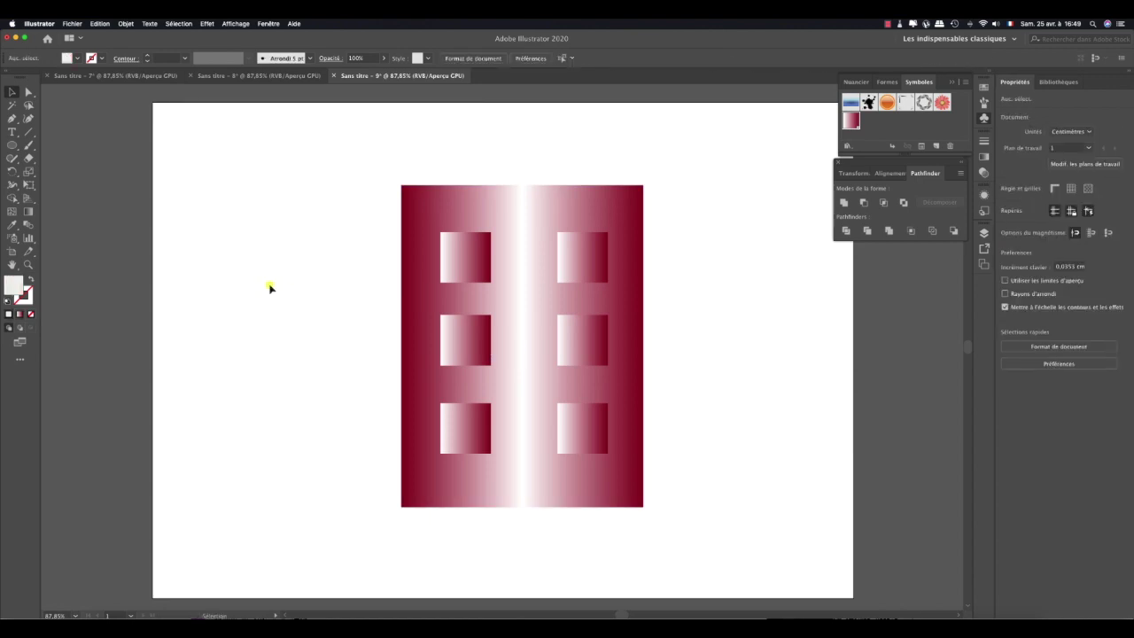
left_click(468, 263)
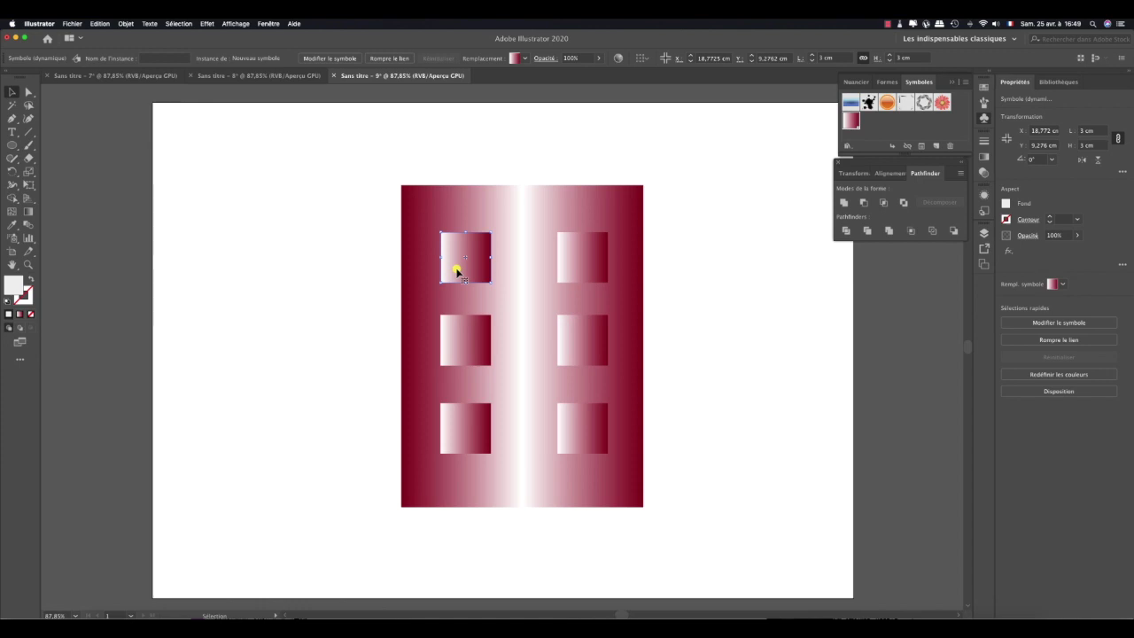
- Enter Nouveau symbole's editing mode from the top-left instance and select its square
double_click(456, 271)
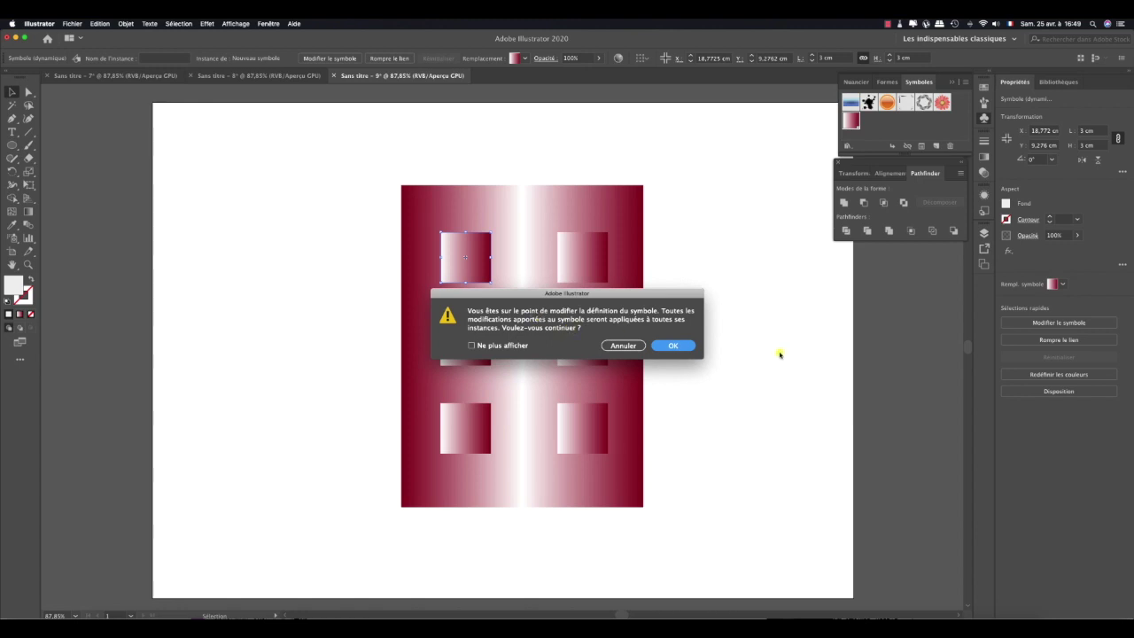
left_click(671, 346)
left_click(474, 278)
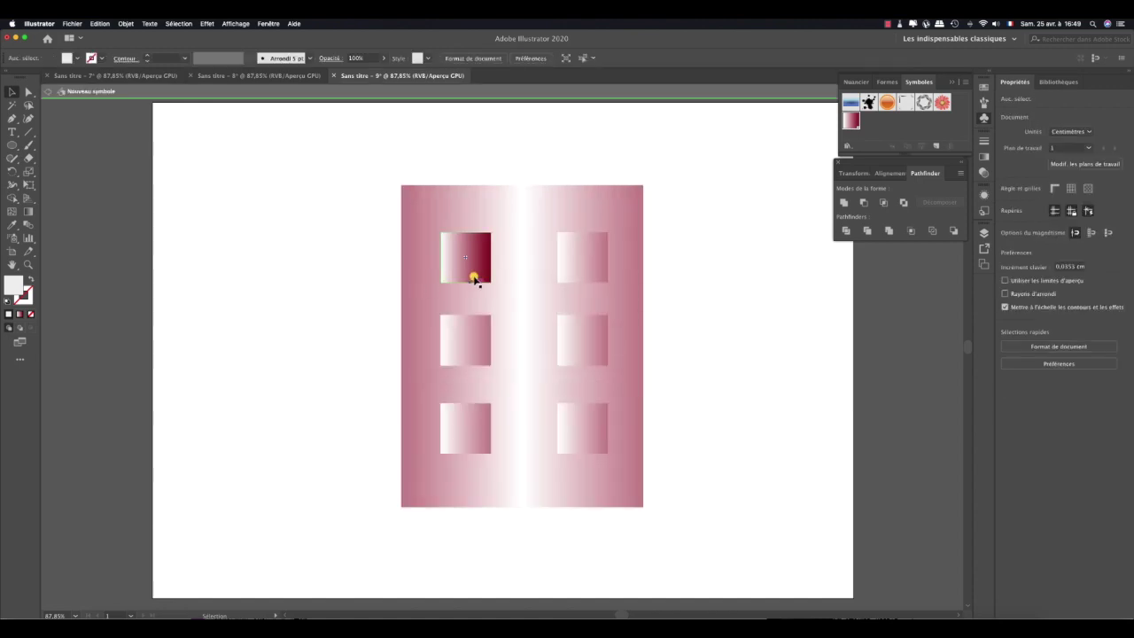
left_click(453, 277)
- Paste the circle onto the symbol's square, cut it out with Minus Front, and exit symbol editing
key("ctrl+v")
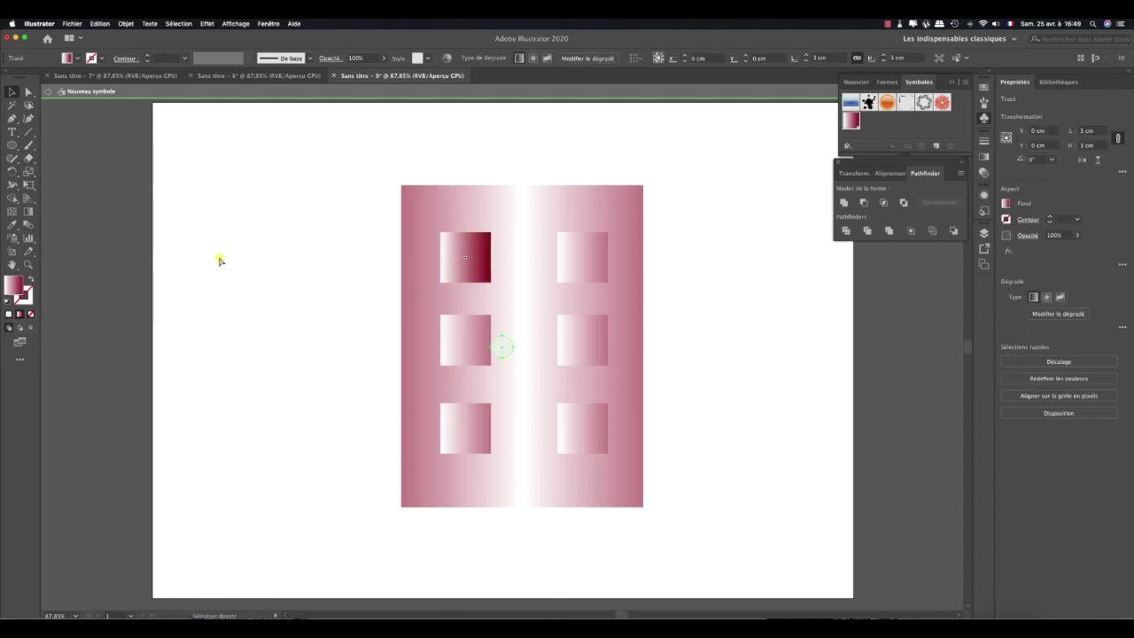
left_click_drag(503, 349, 465, 256)
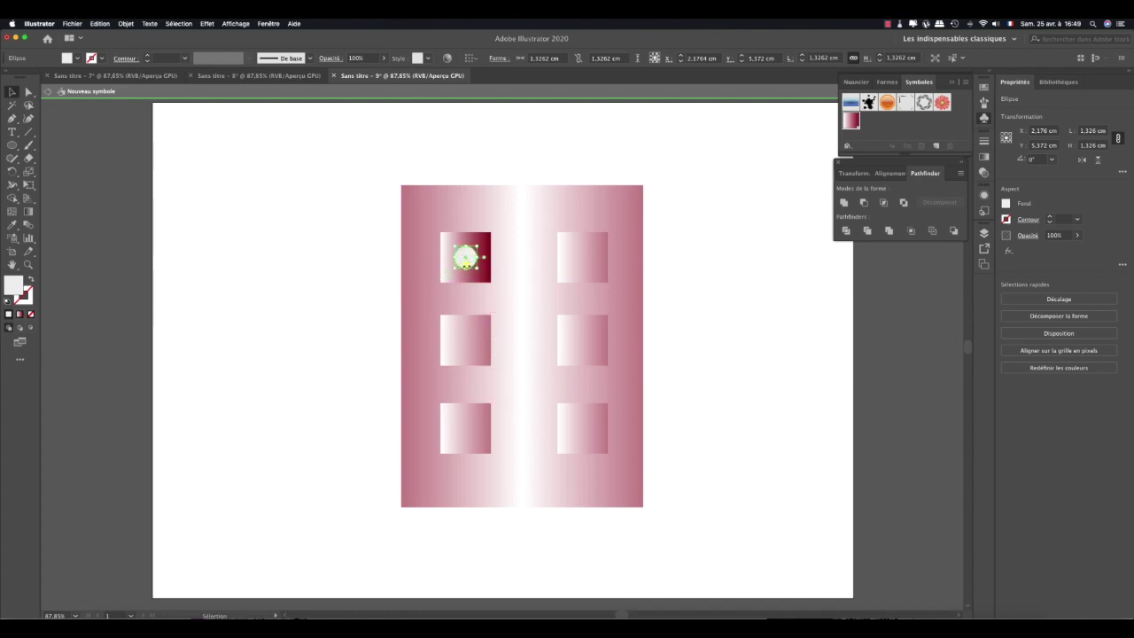
left_click(449, 279, "shift")
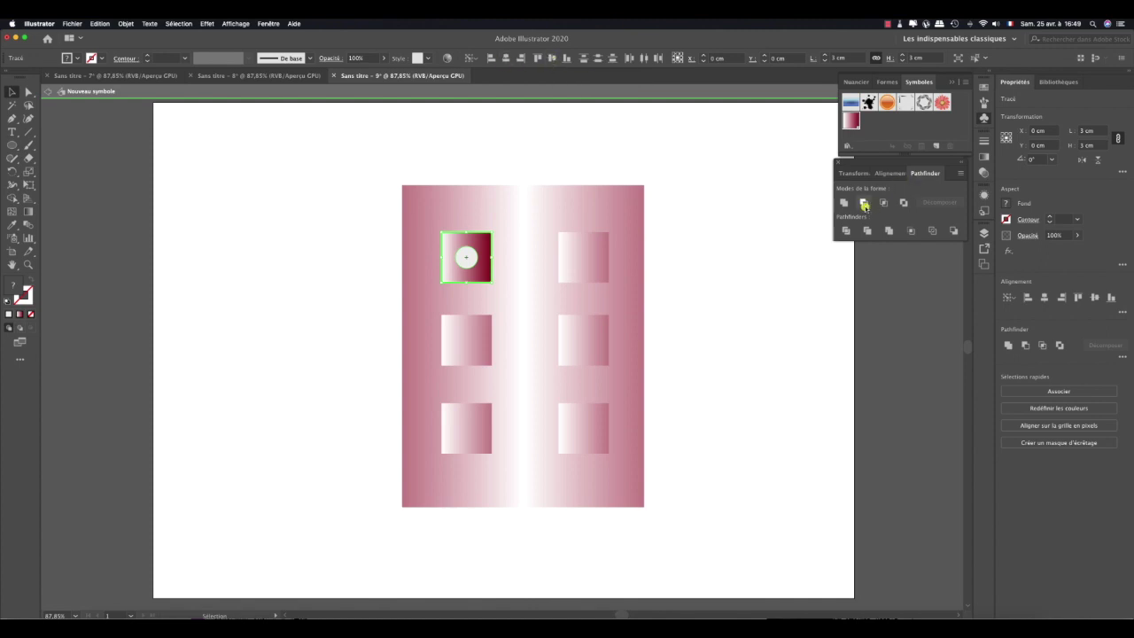
left_click(864, 204)
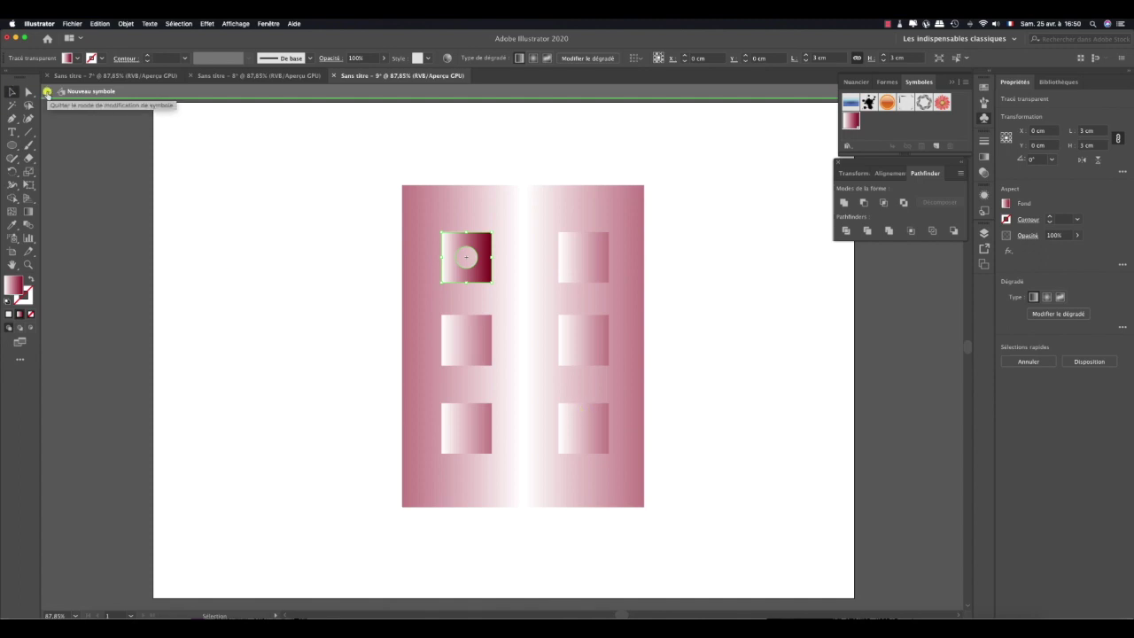
left_click(47, 92)
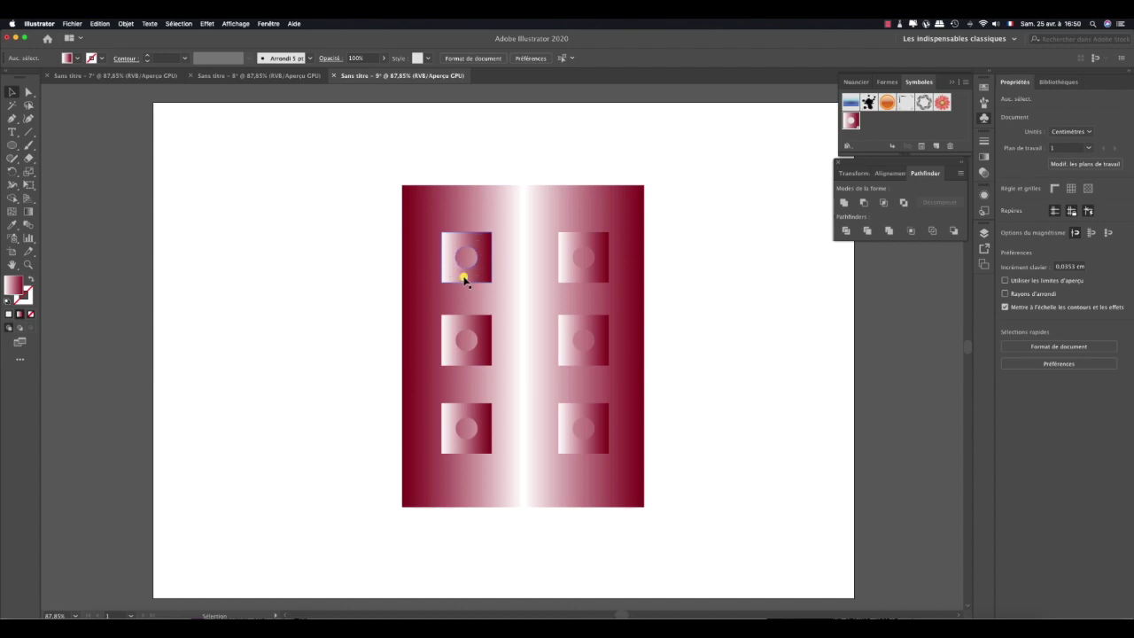
left_click(463, 257)
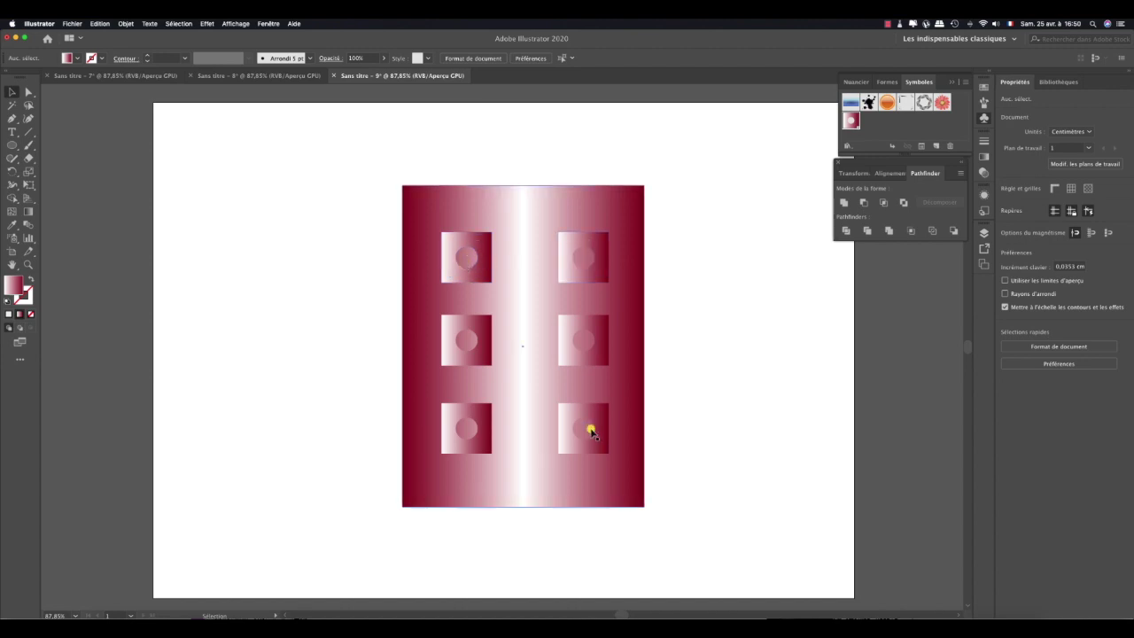
scroll(587, 430, "up", 1)
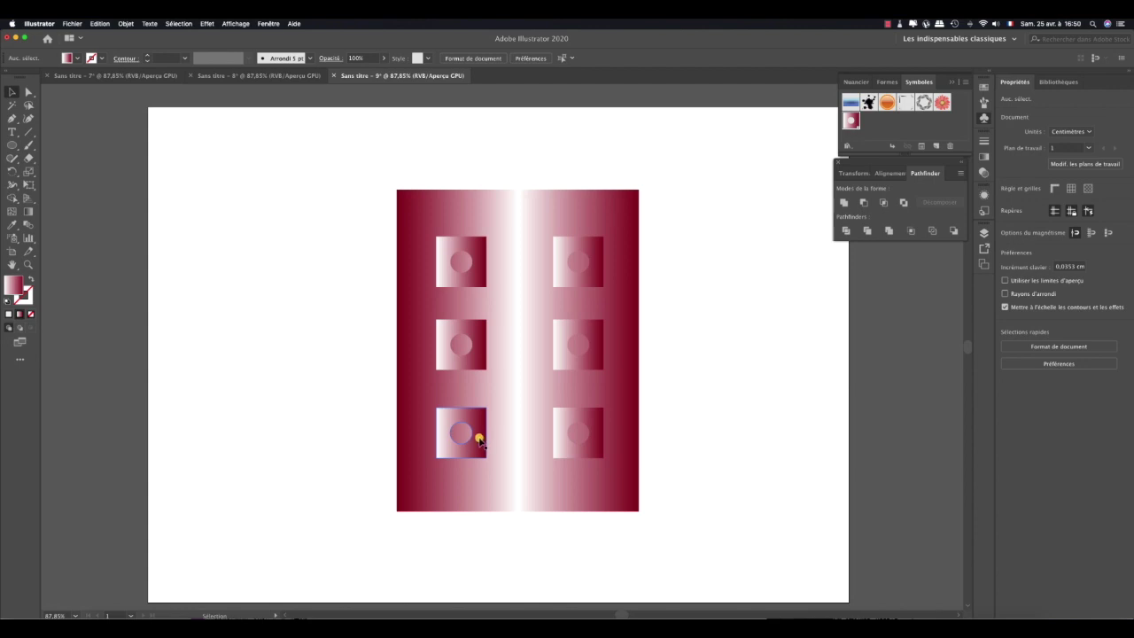
left_click(537, 274)
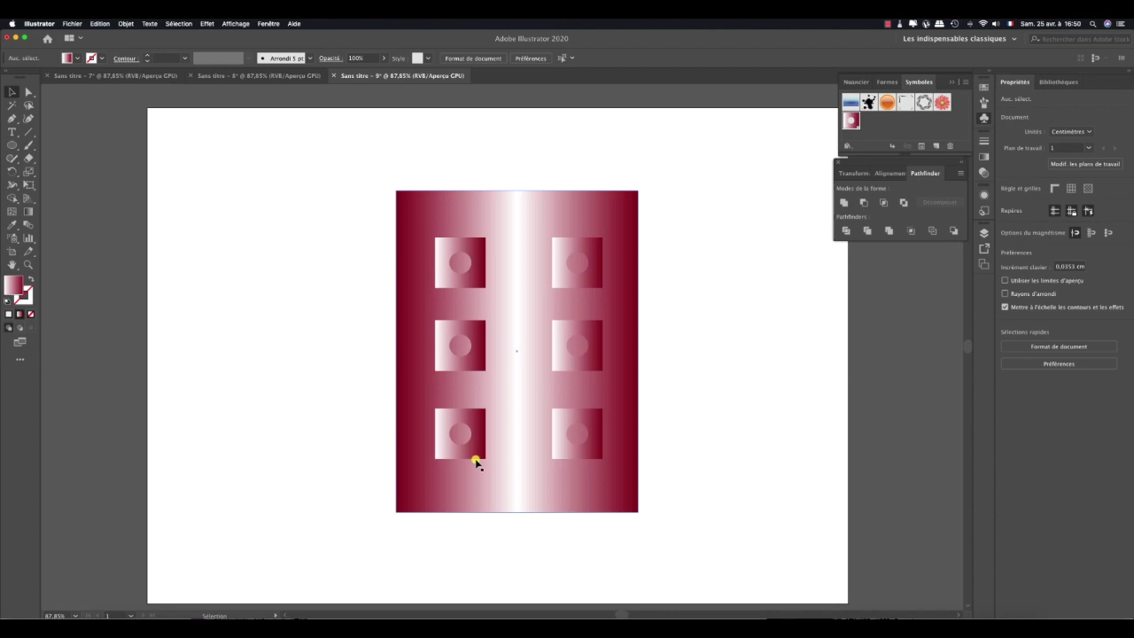